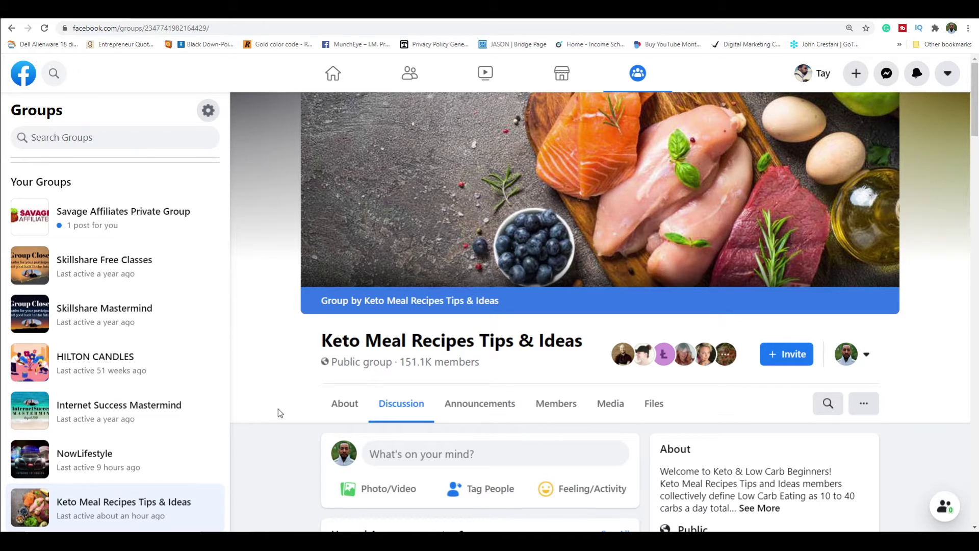
Scroll through the keto group's Discussion feed to review its announcements and top posts.
scroll(279, 411, down, 1)
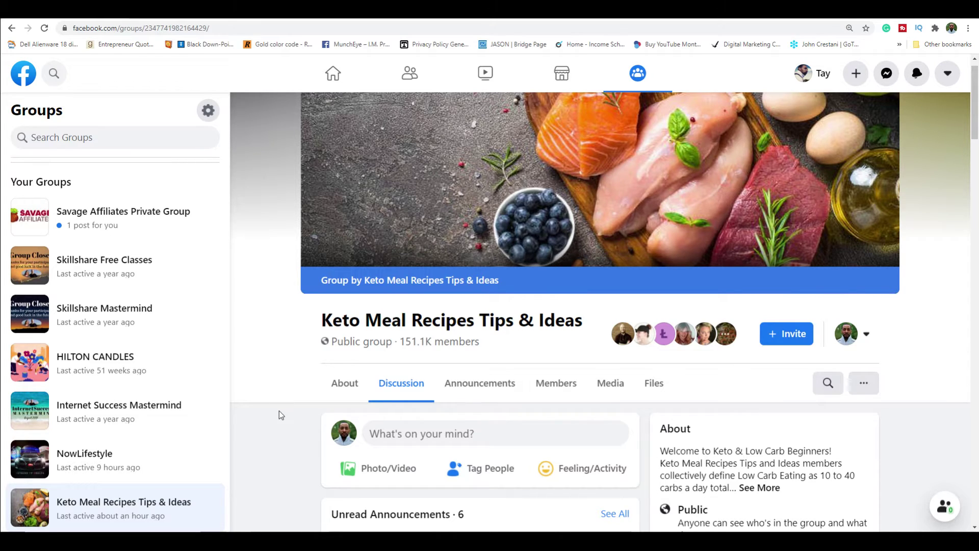
scroll(280, 413, down, 4)
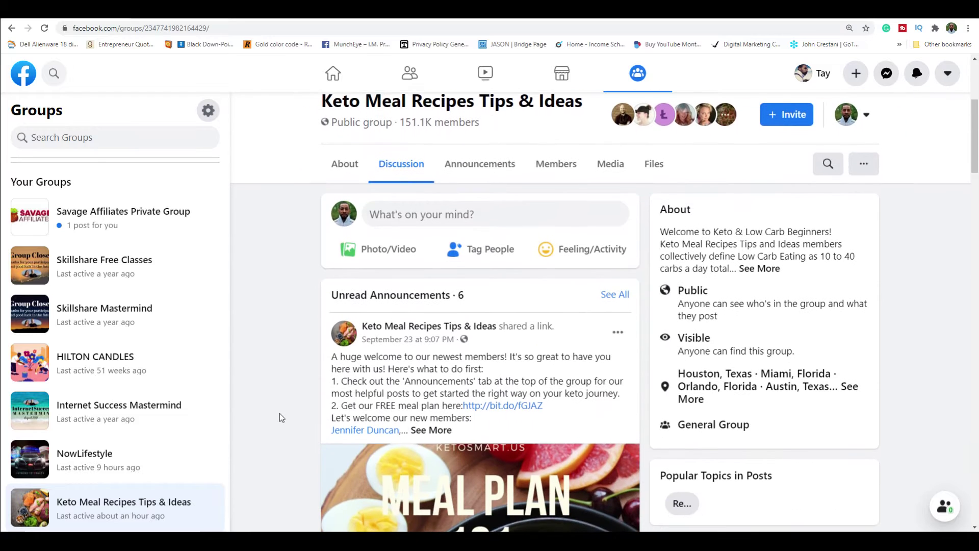
scroll(279, 417, down, 2)
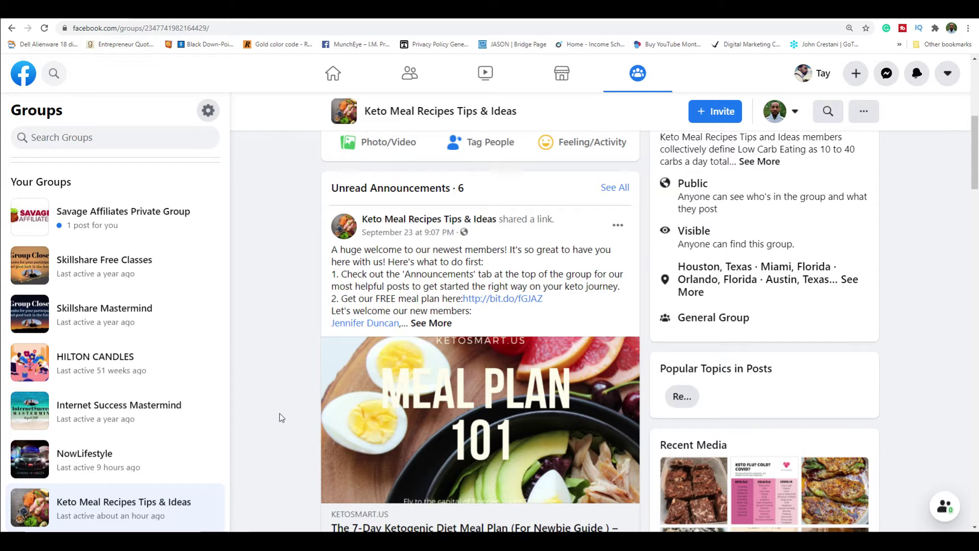
scroll(292, 417, down, 4)
scroll(293, 418, down, 4)
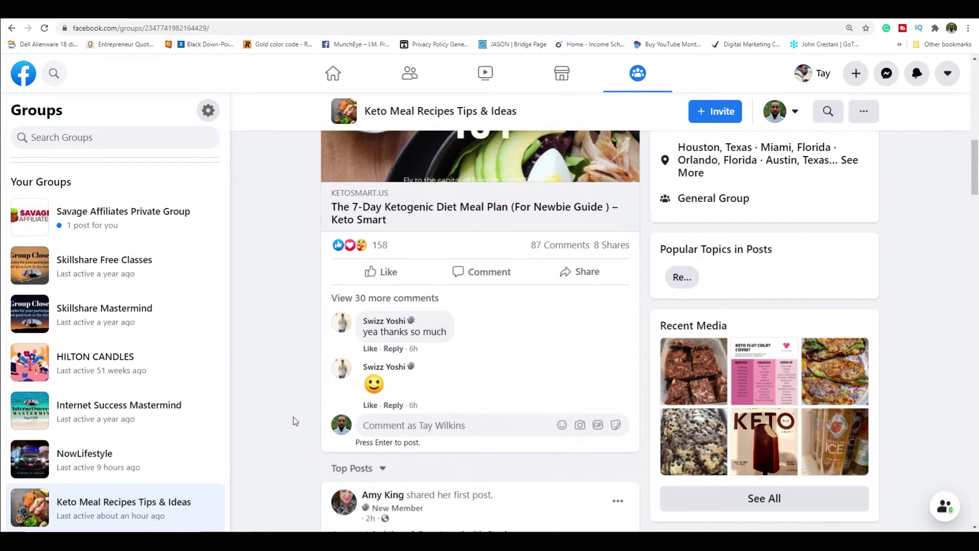
scroll(293, 417, down, 5)
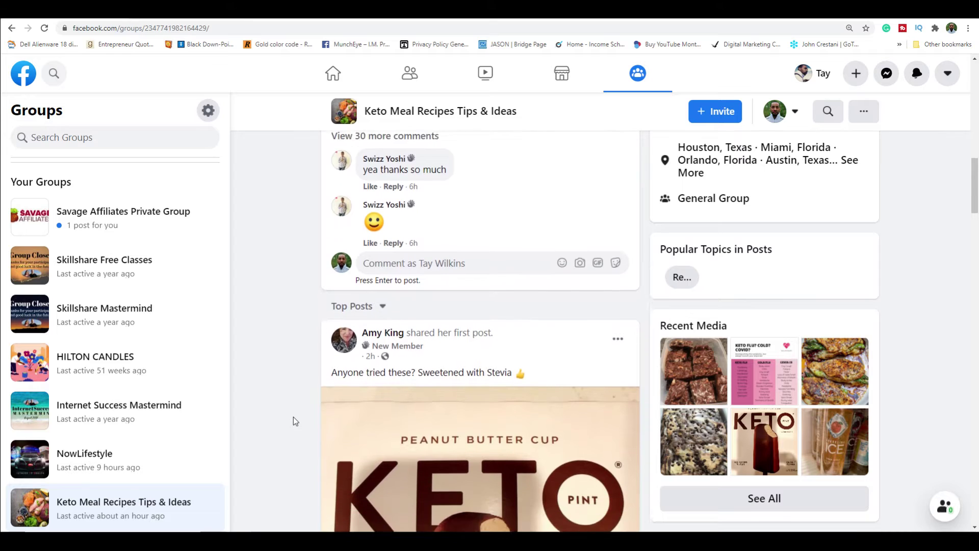
scroll(293, 418, down, 1)
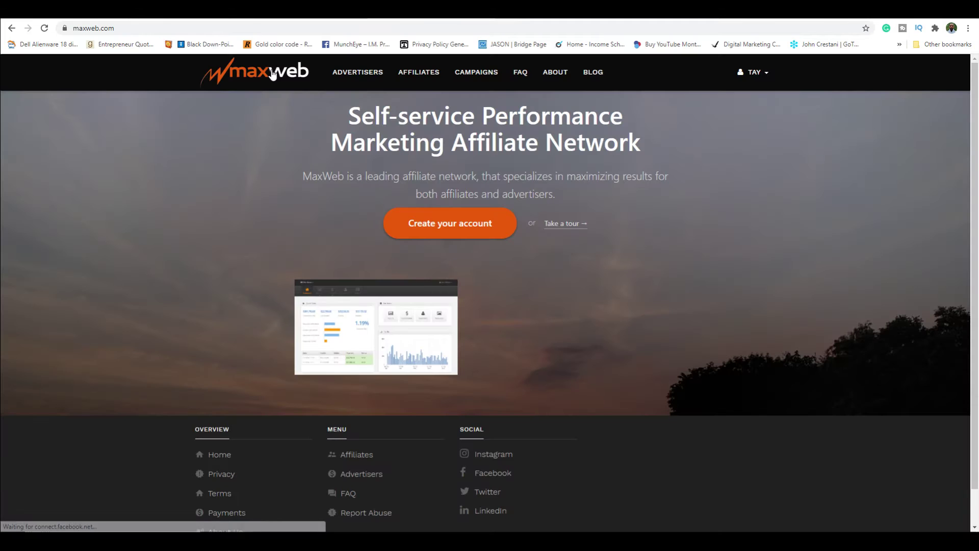
Filter MaxWeb campaigns to the Diet and Fitness Digital category, then return to Facebook.
click(477, 79)
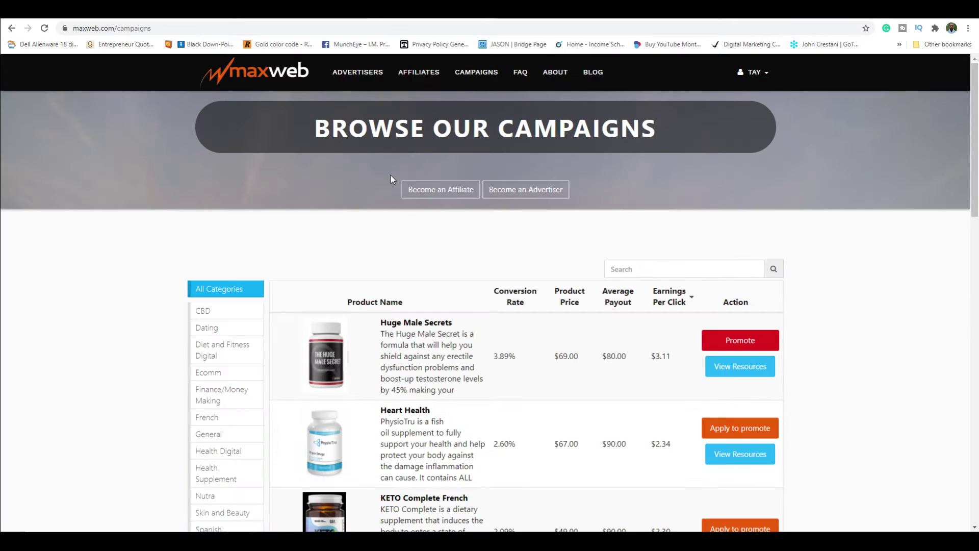
click(213, 353)
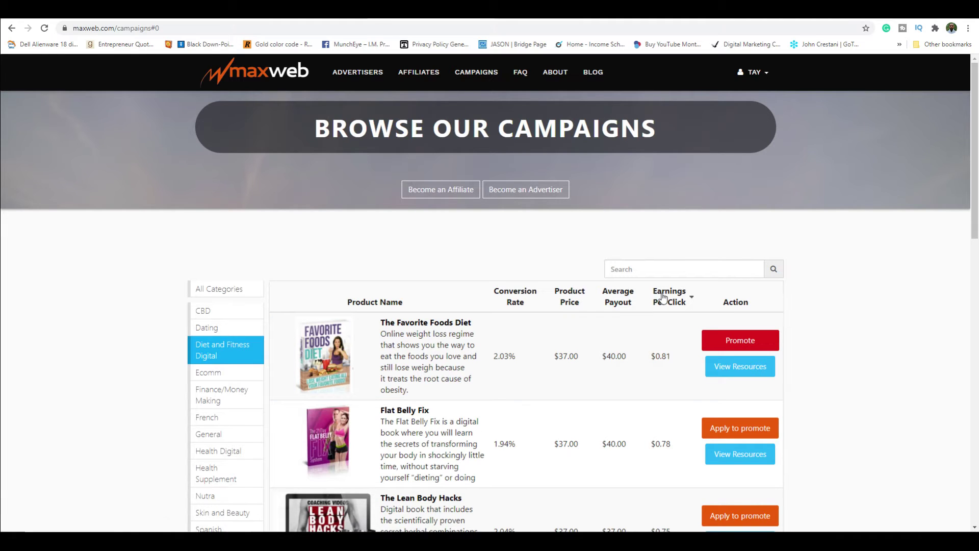
key(ctrl+Tab)
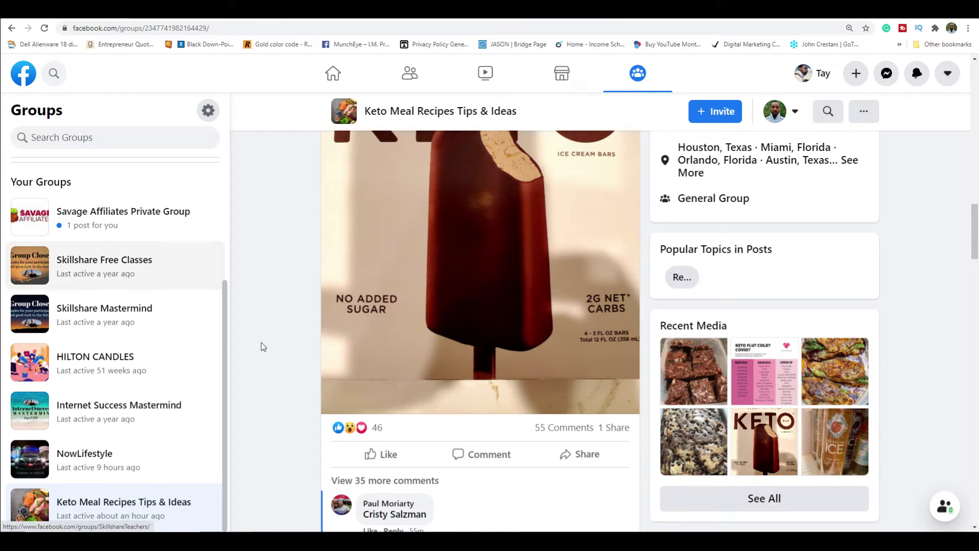
Read further down the keto group feed, then switch to the Killer PLR Articles tab.
scroll(284, 378, down, 5)
scroll(283, 378, down, 1)
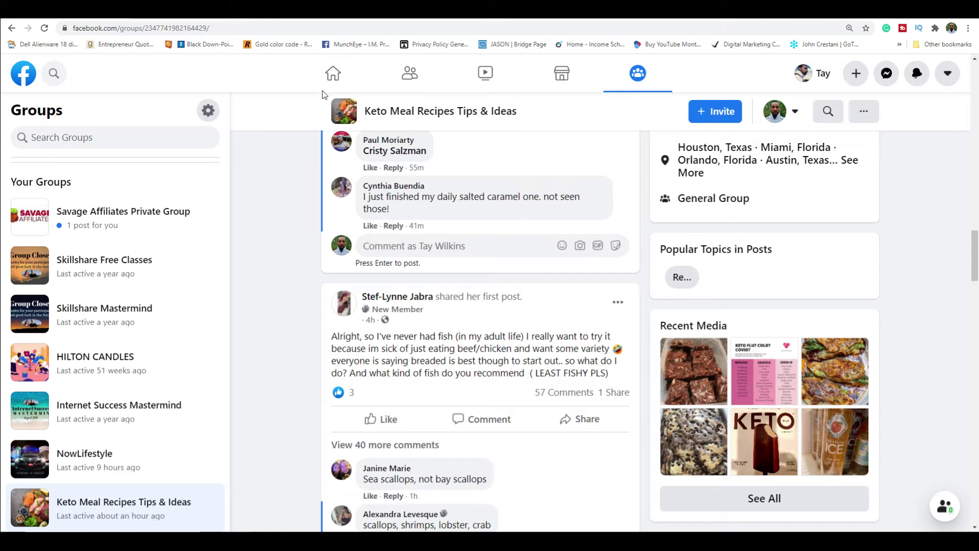
click(459, 9)
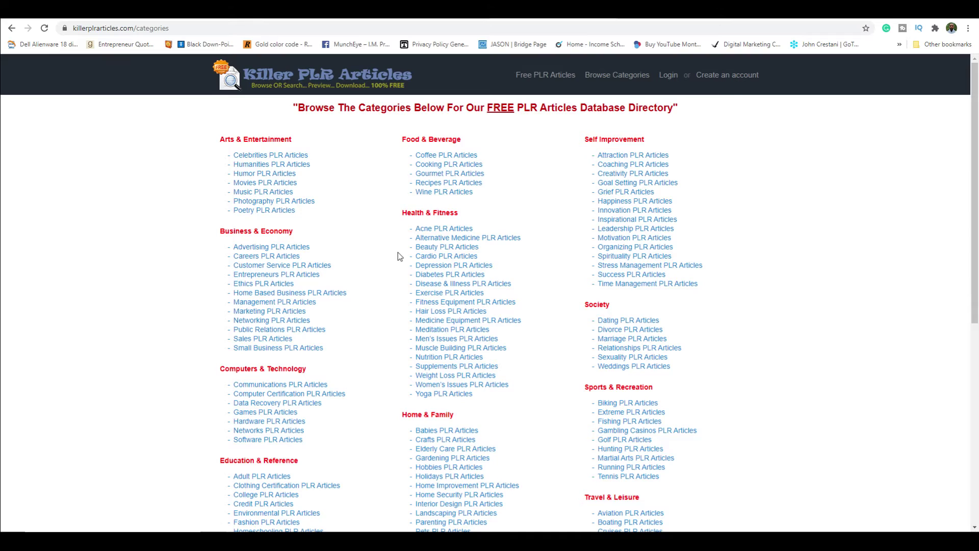
Switch to the Medium draft of the low-carb recipes article.
click(329, 19)
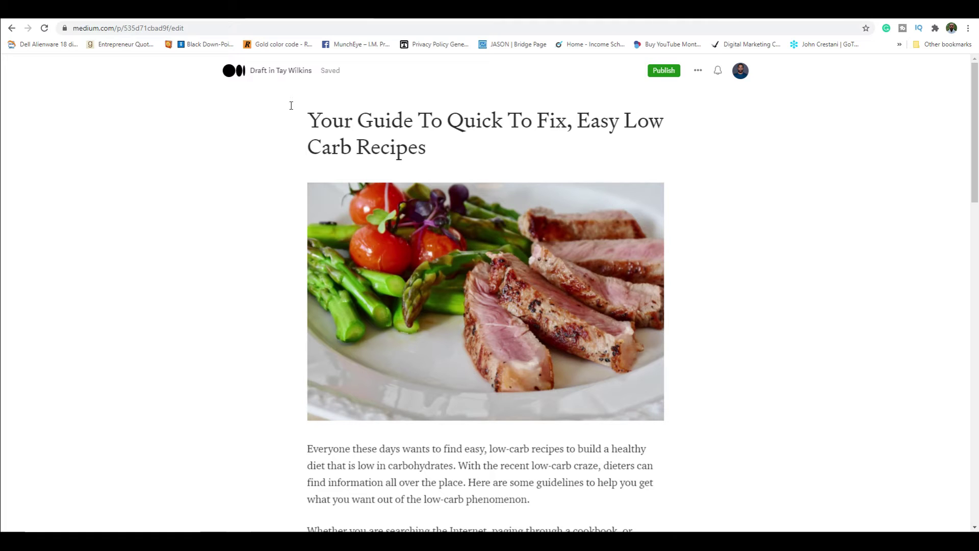
Scroll through the low-carb recipes draft past the meats and bread paragraphs.
scroll(291, 108, down, 1)
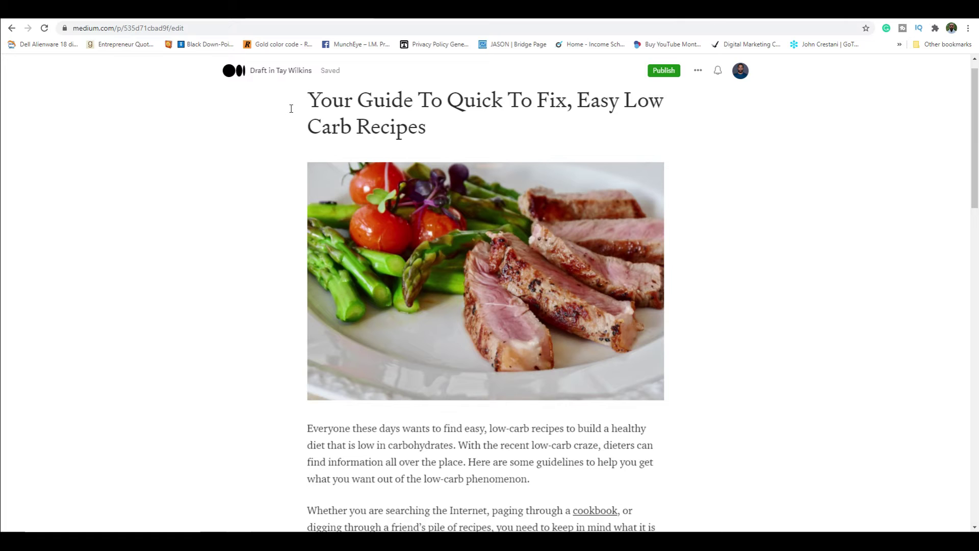
scroll(291, 108, down, 1)
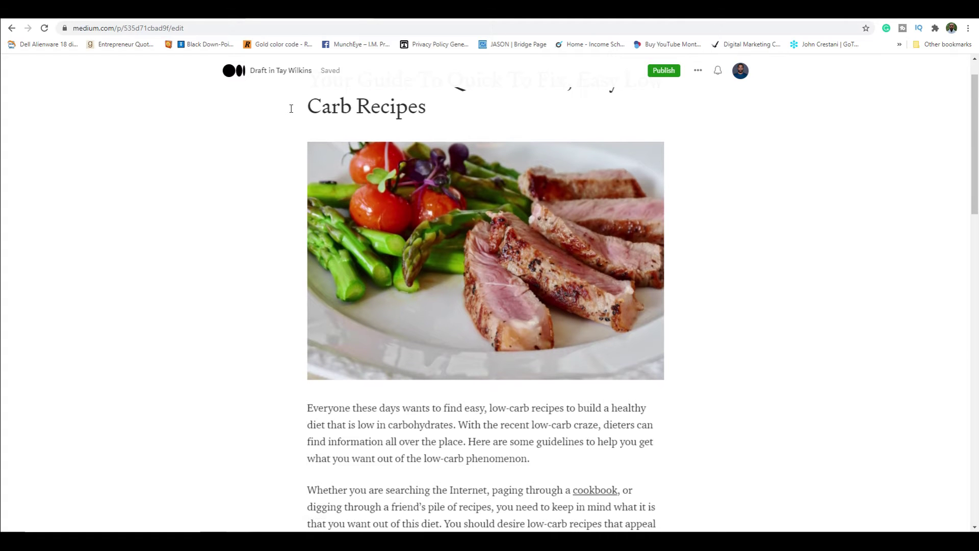
scroll(291, 109, up, 1)
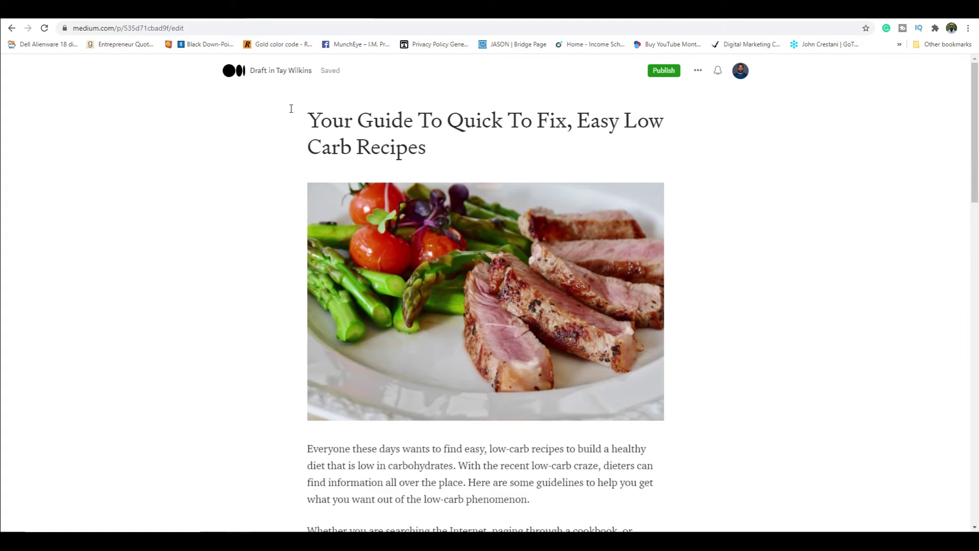
scroll(291, 109, down, 5)
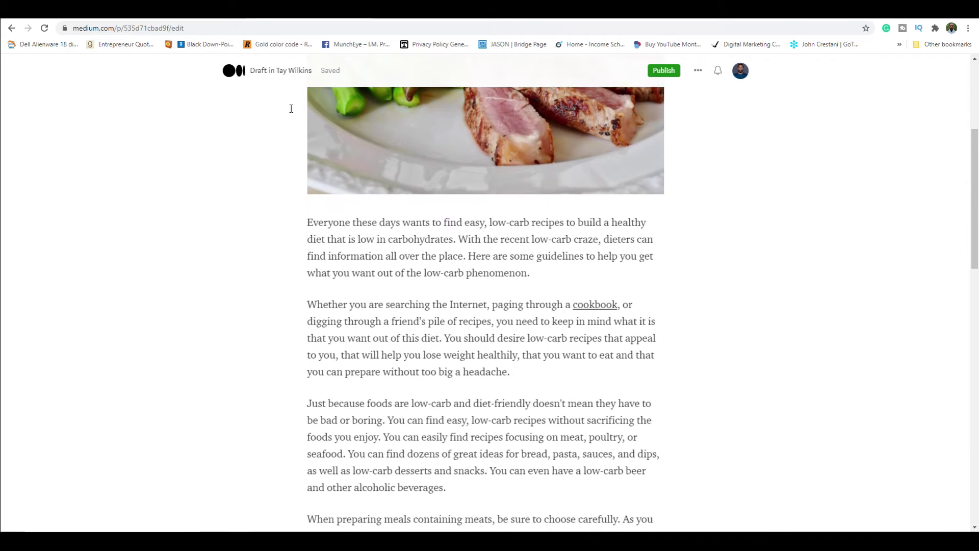
scroll(291, 109, down, 3)
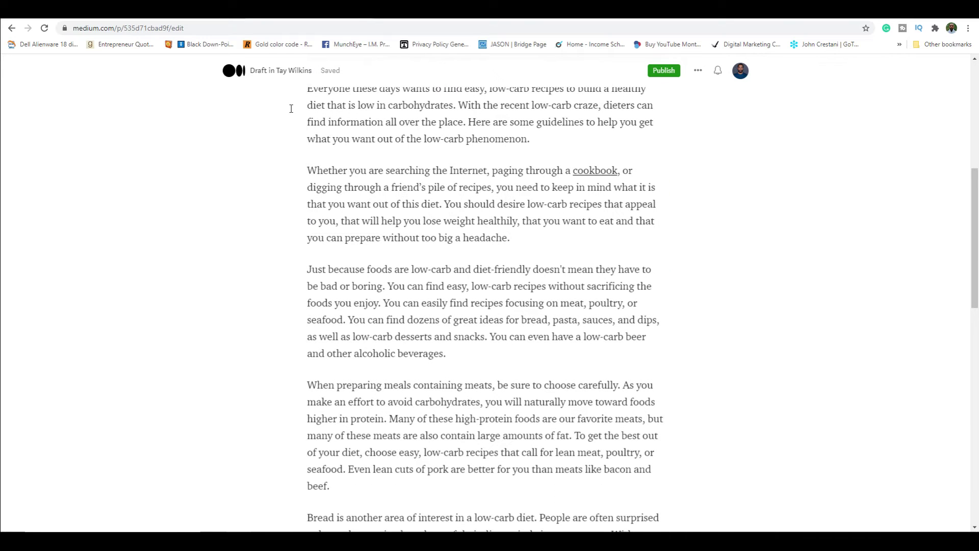
scroll(291, 109, down, 1)
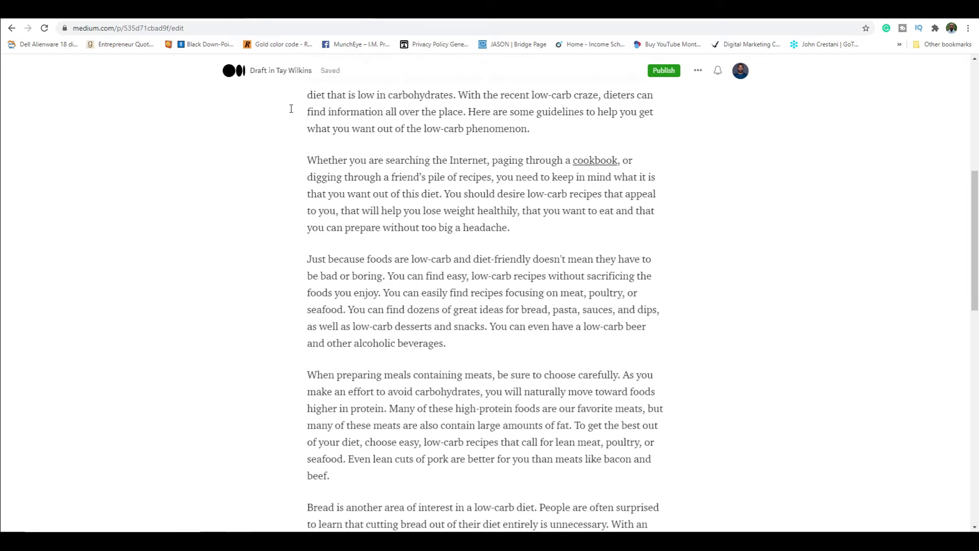
scroll(292, 108, up, 3)
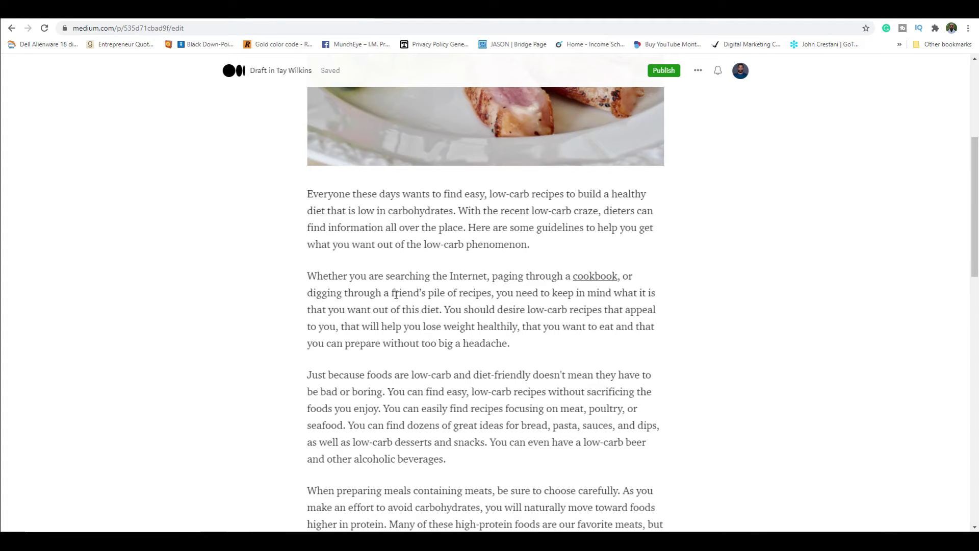
Check the linked word 'cookbook' and move down to the 'Find Out How…' heading.
drag(623, 278, 573, 275)
click(711, 329)
scroll(686, 430, down, 5)
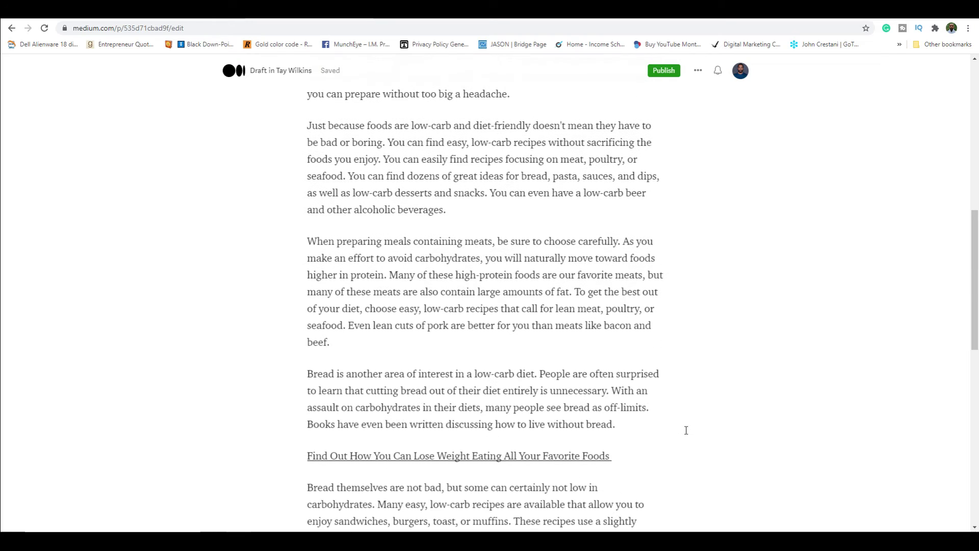
Link the 'Find Out How You Can Lose Weight Eating All Your Favorite Foods' heading, entering 'inset link'.
triple_click(600, 434)
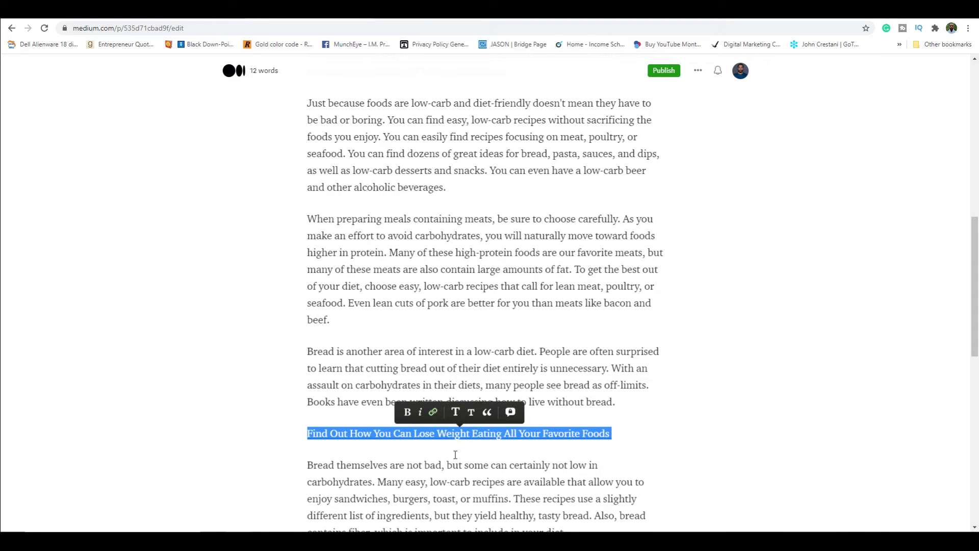
scroll(455, 454, down, 2)
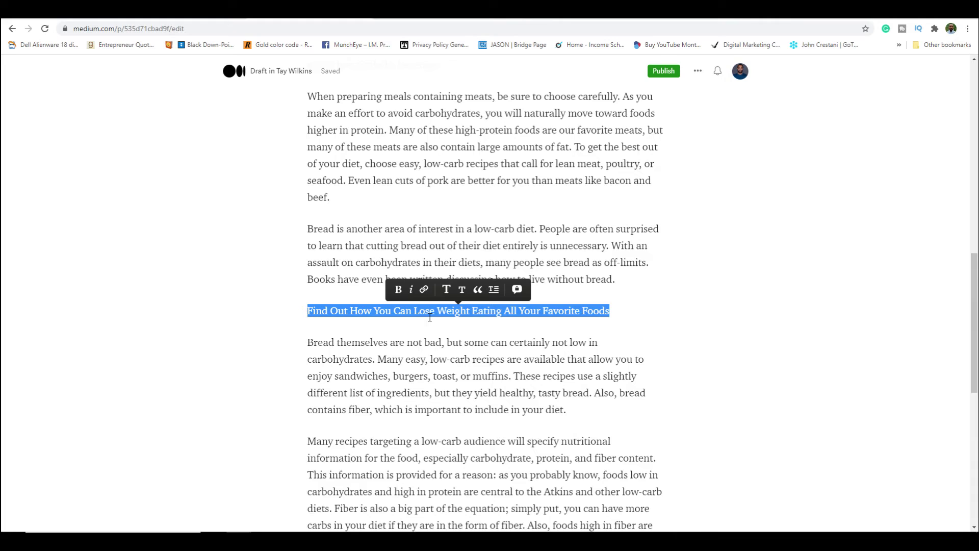
click(424, 291)
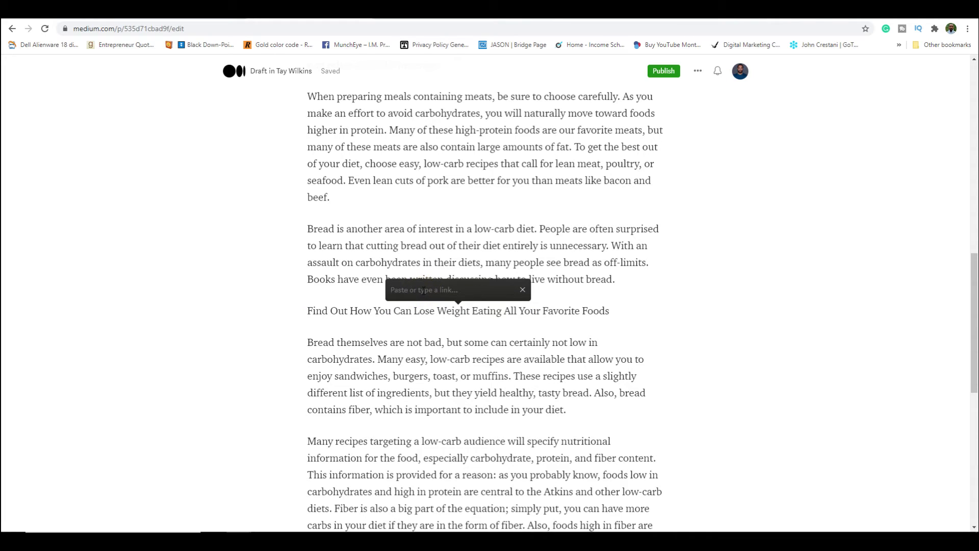
text(inset link)
key(Return)
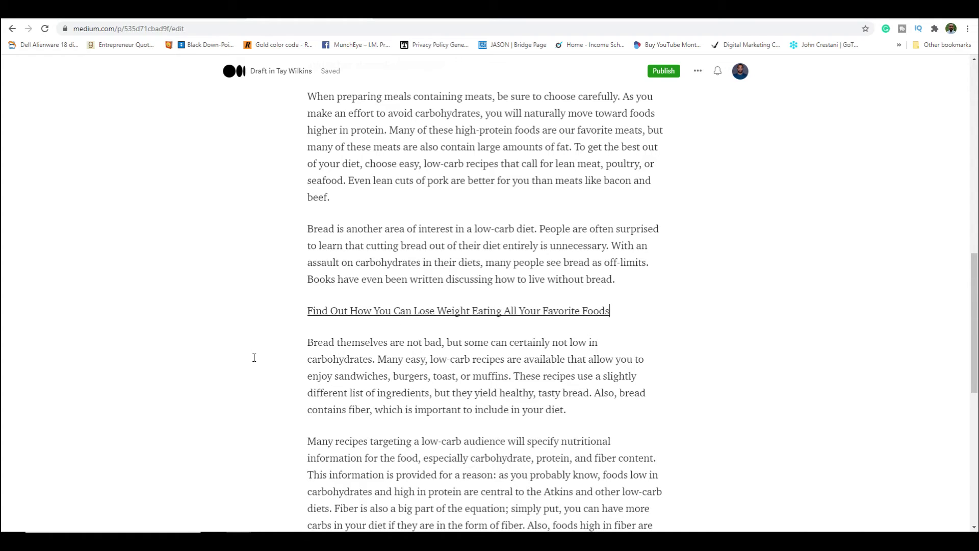
scroll(254, 357, down, 9)
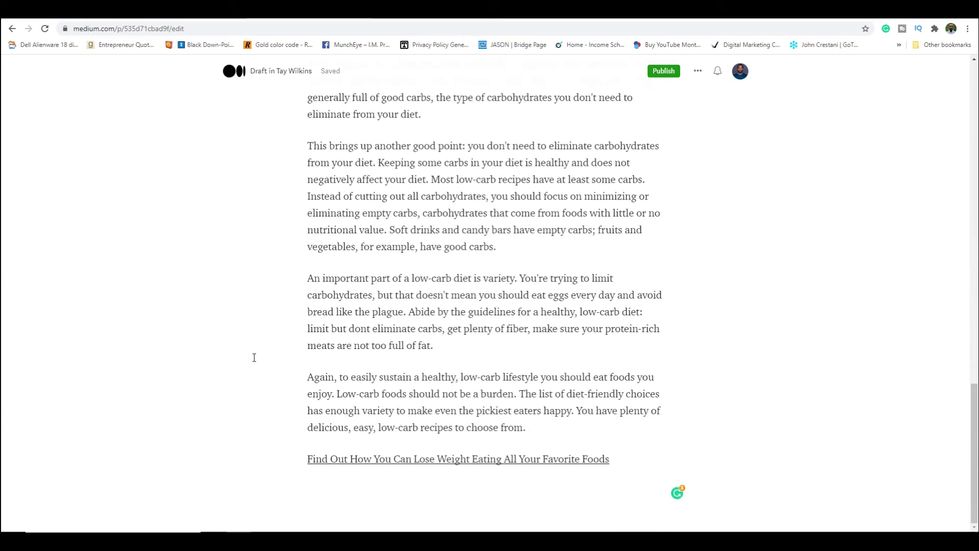
scroll(254, 358, up, 15)
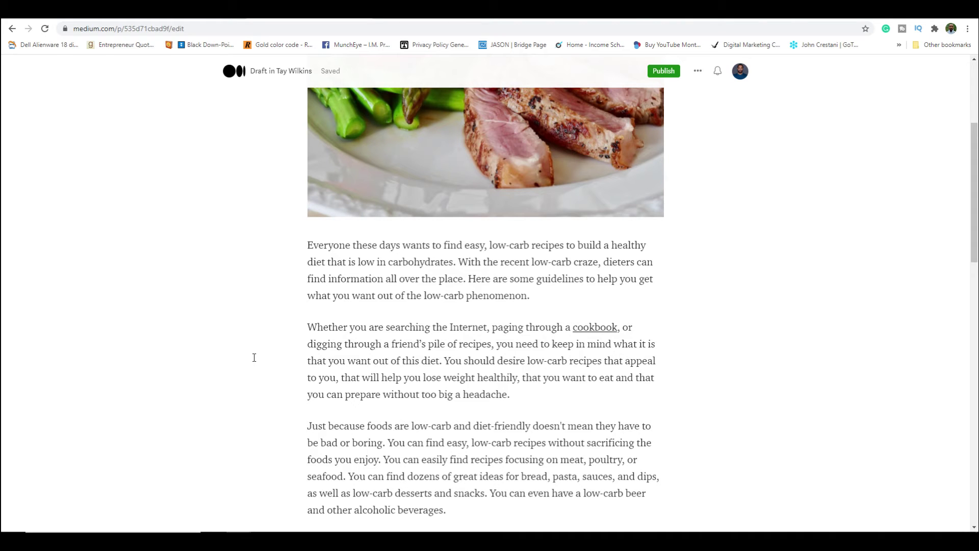
scroll(254, 358, up, 2)
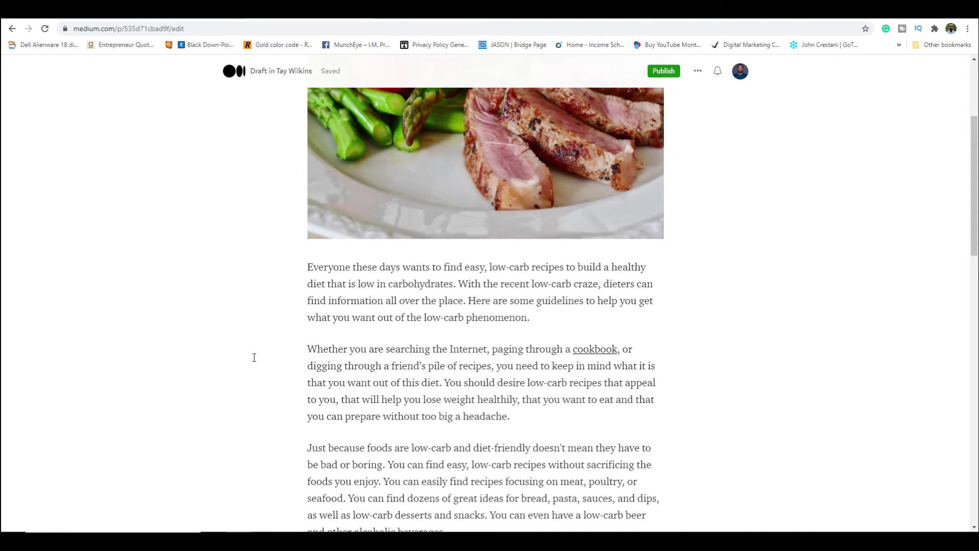
scroll(254, 358, up, 3)
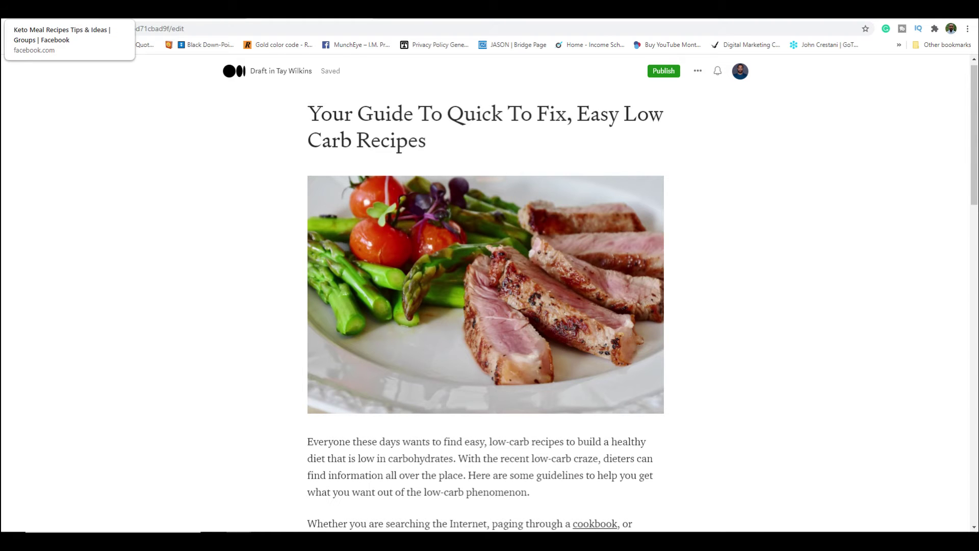
Draft the comment 'check out this article i think you' on a Keto Meal Recipes Tips & Ideas post.
click(61, 10)
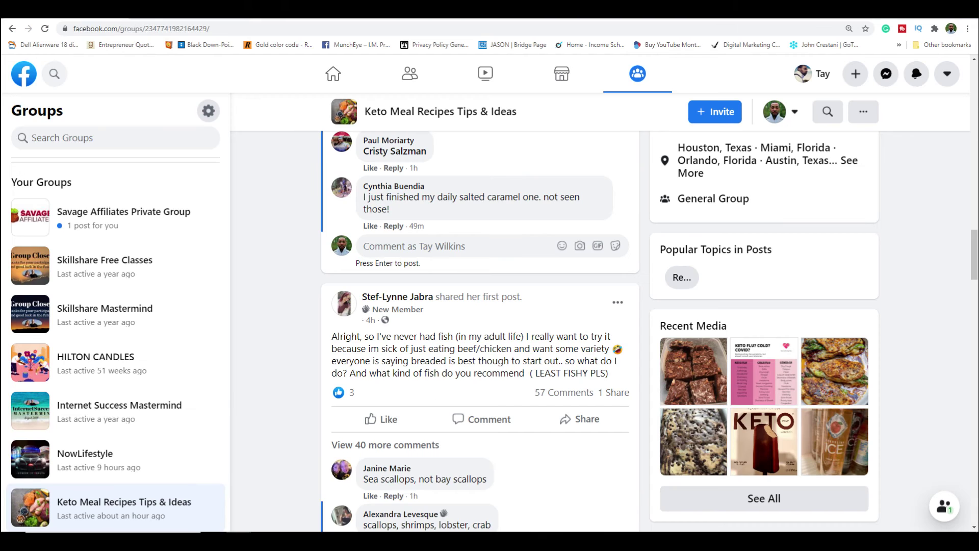
middle_click(289, 290)
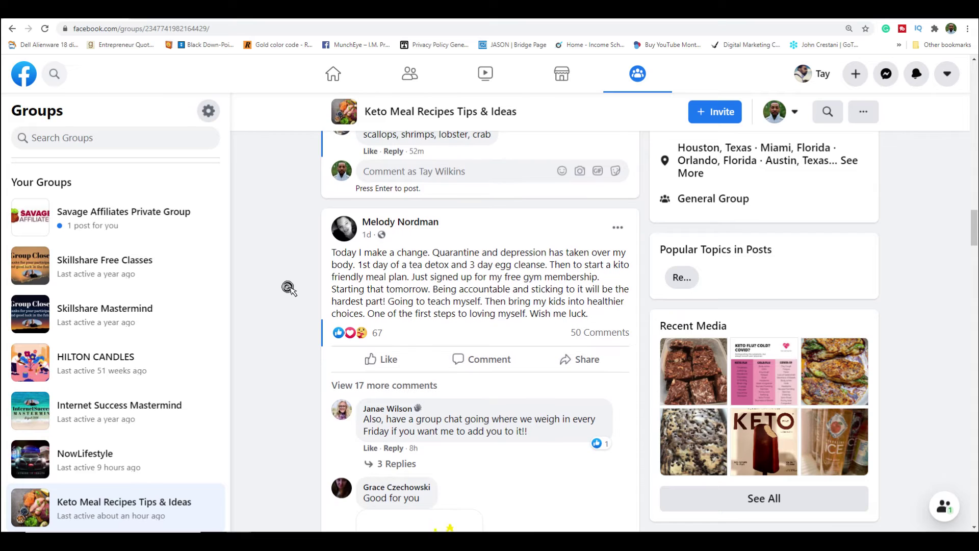
click(427, 311)
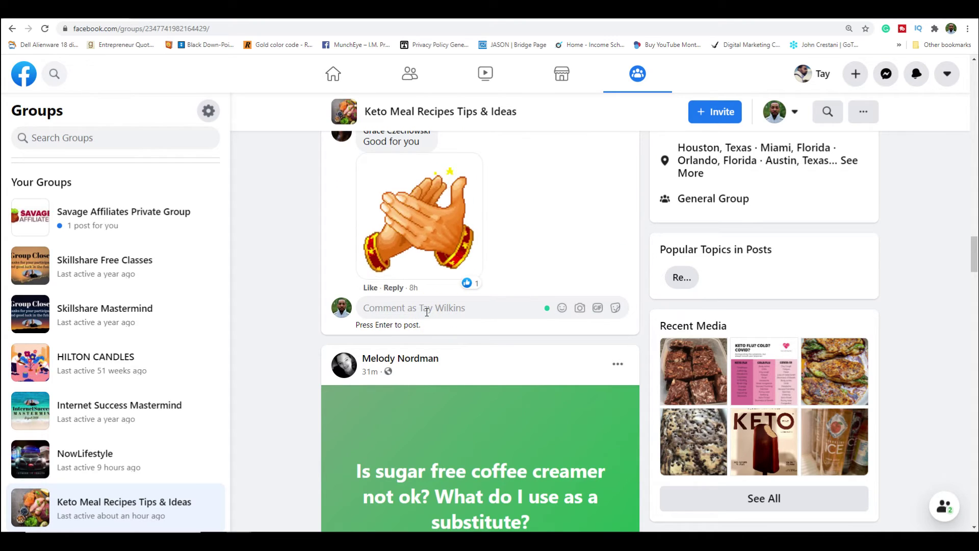
text(check out this article)
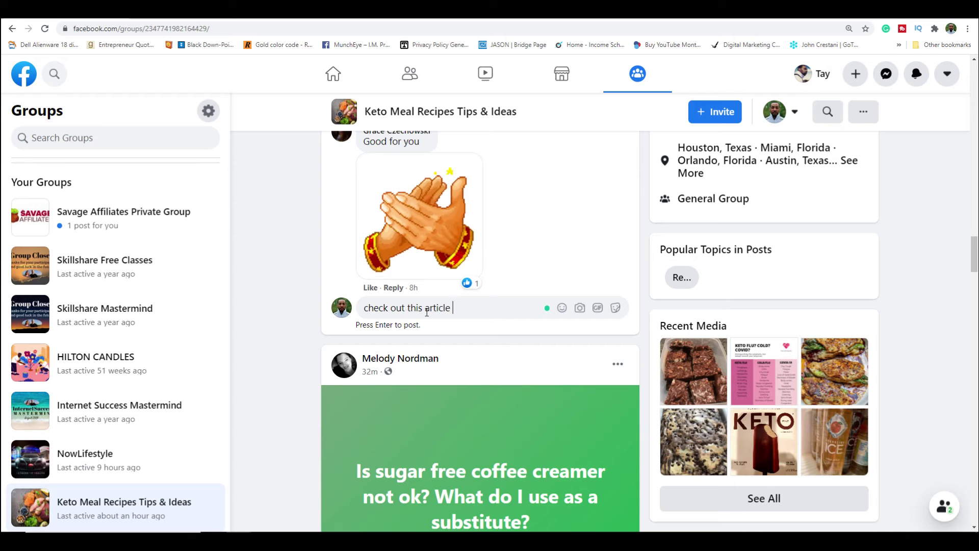
text( i think you ma)
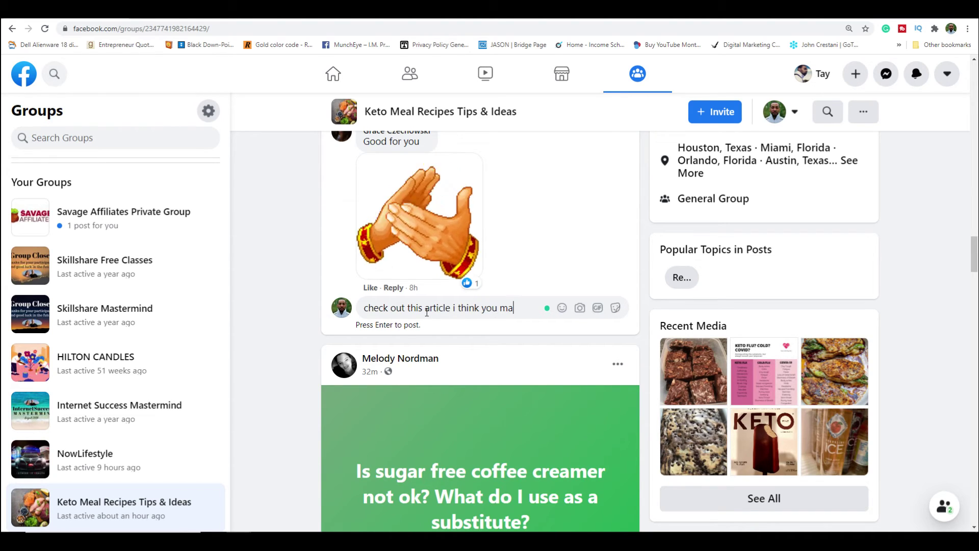
click(329, 19)
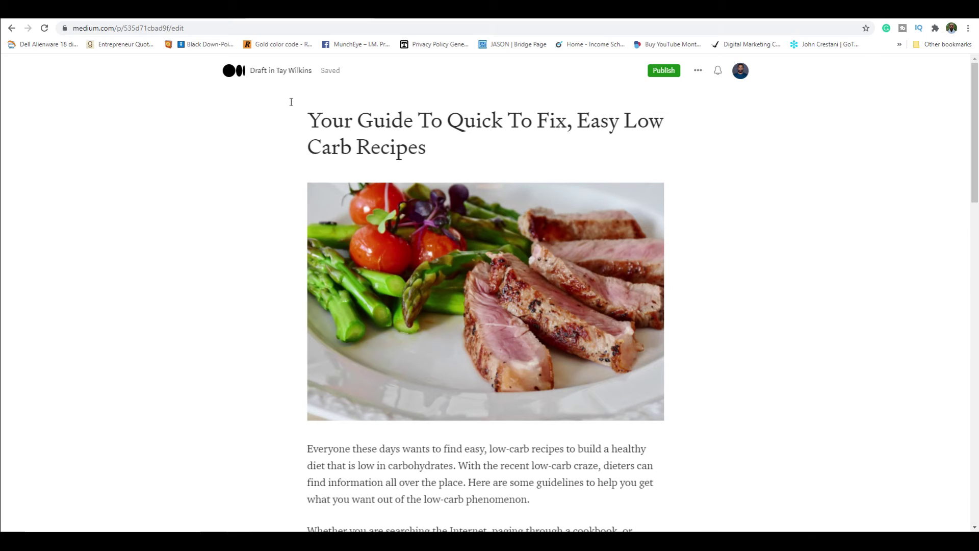
scroll(291, 109, down, 1)
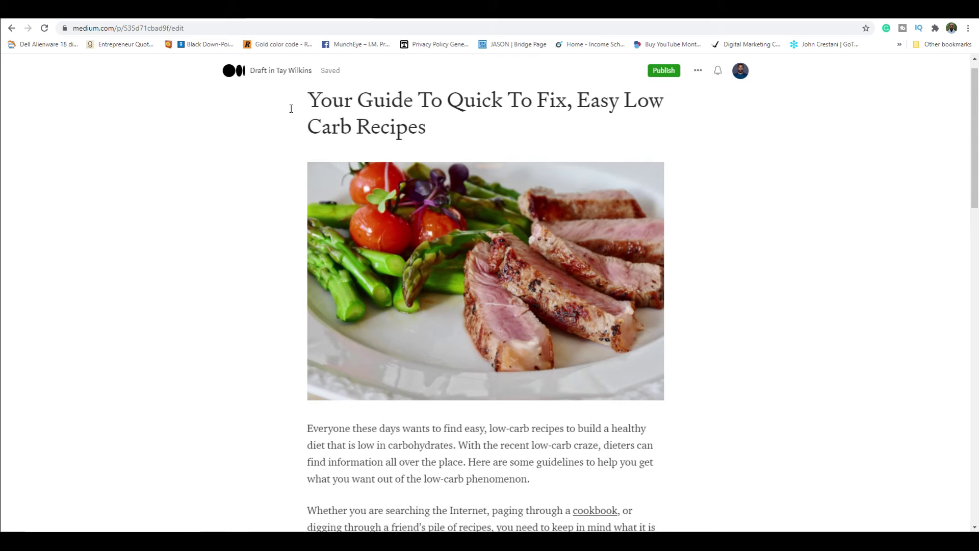
scroll(291, 108, down, 1)
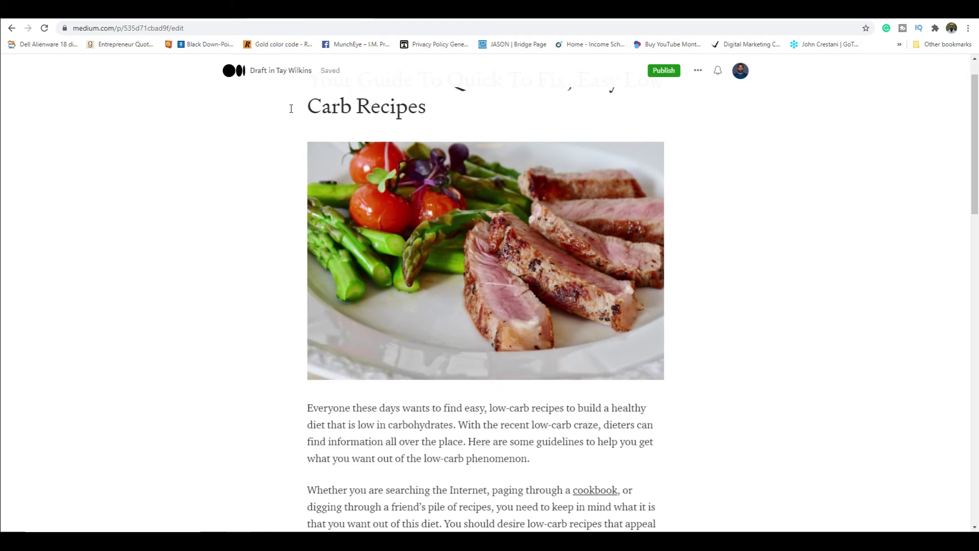
scroll(291, 109, up, 2)
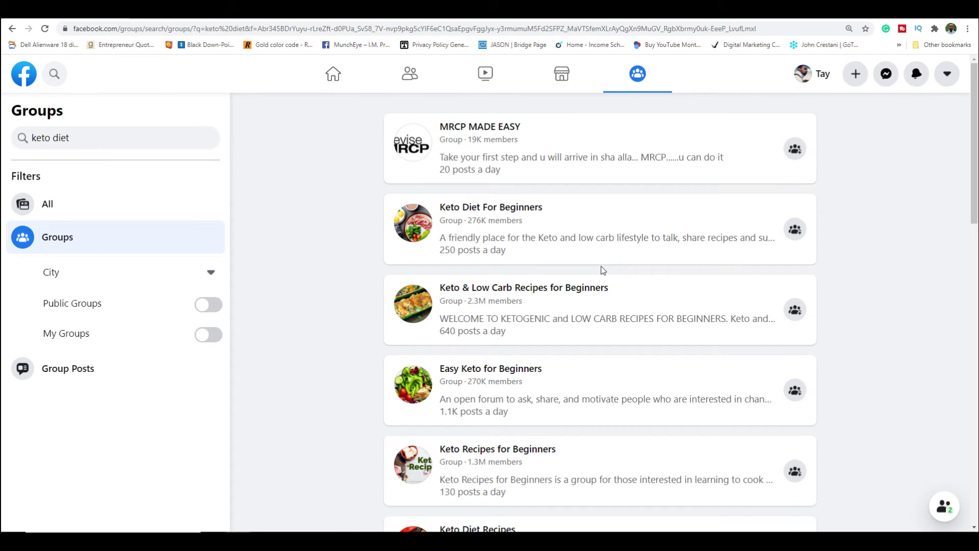
Scroll the 'keto diet' group search results.
scroll(603, 270, down, 2)
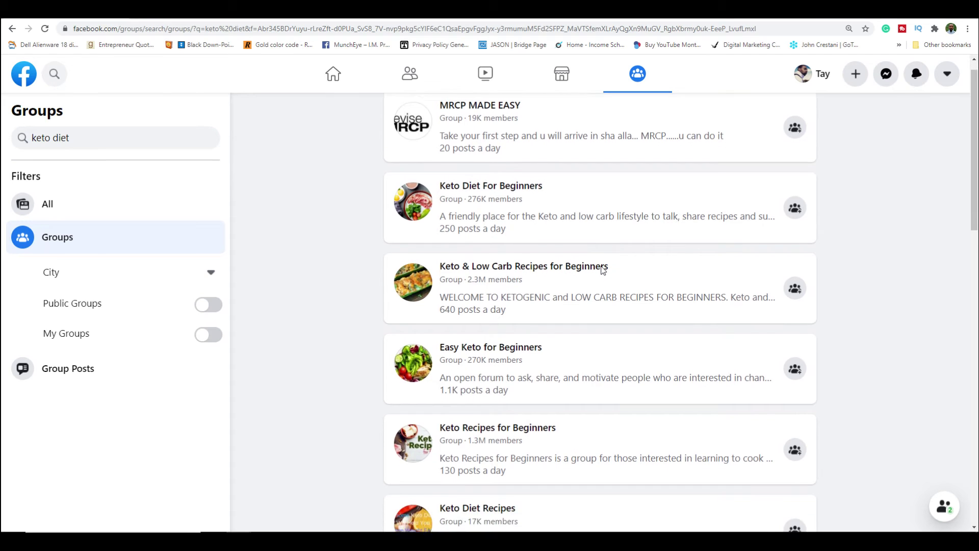